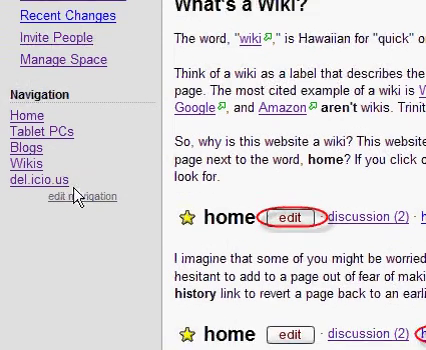
Add a new 'Sample' line below the del.icio.us link in the navigation menu and select it.
left_click(76, 181)
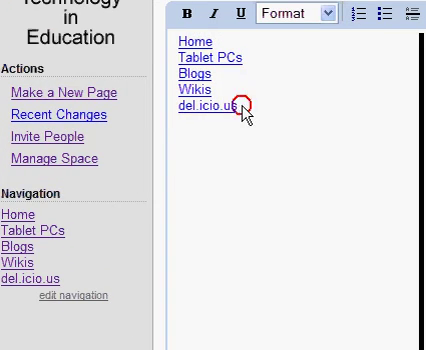
left_click(242, 106)
type("Sample")
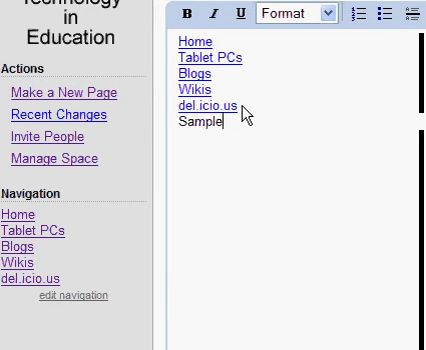
left_click_drag(222, 122, 185, 122)
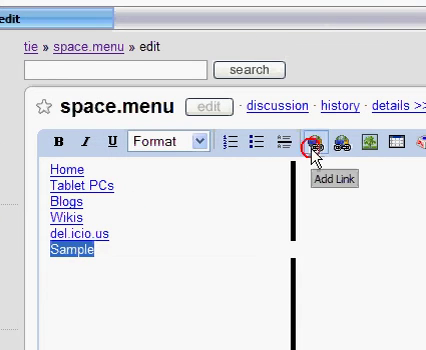
Make 'Sample' a wiki link targeting the Sample page.
left_click(315, 145)
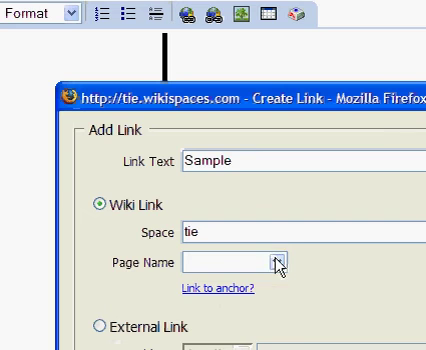
left_click(293, 278)
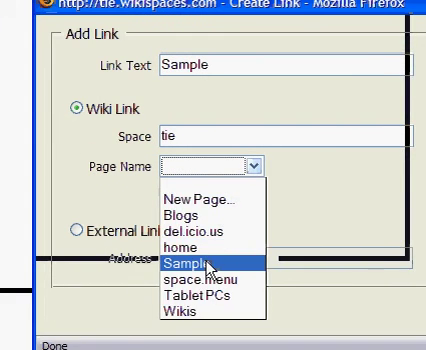
left_click(209, 264)
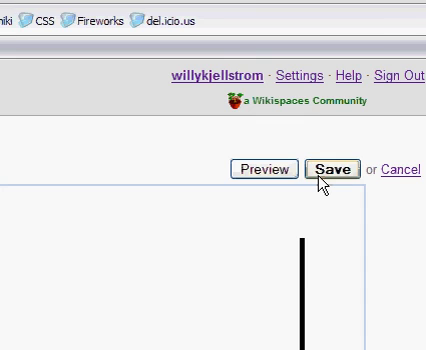
Save the navigation menu with the new Sample link.
left_click(330, 170)
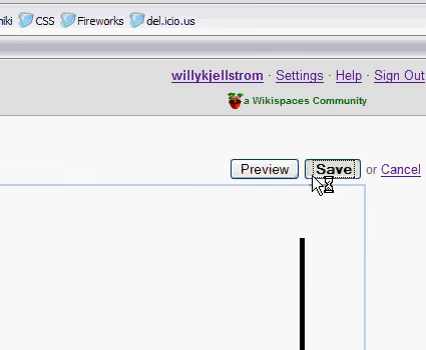